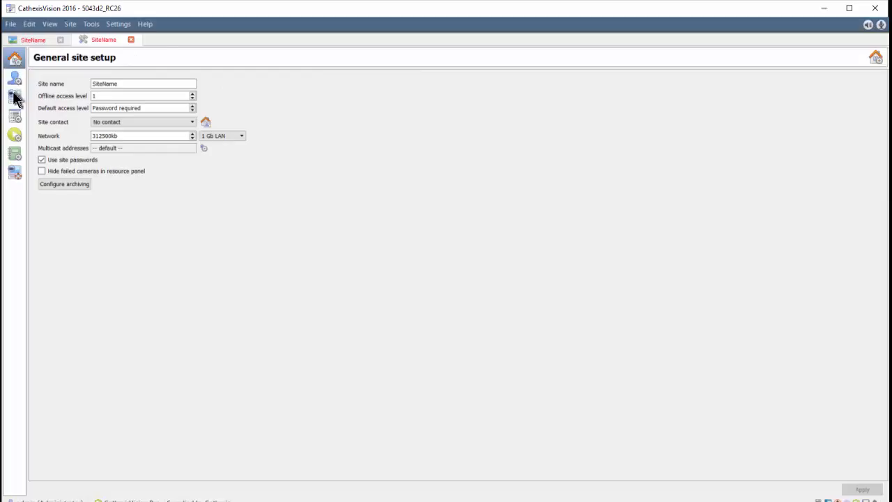
- Start adding a new camera to the rjs-tests server using the Cathexis catObserver driver
left_click(70, 82)
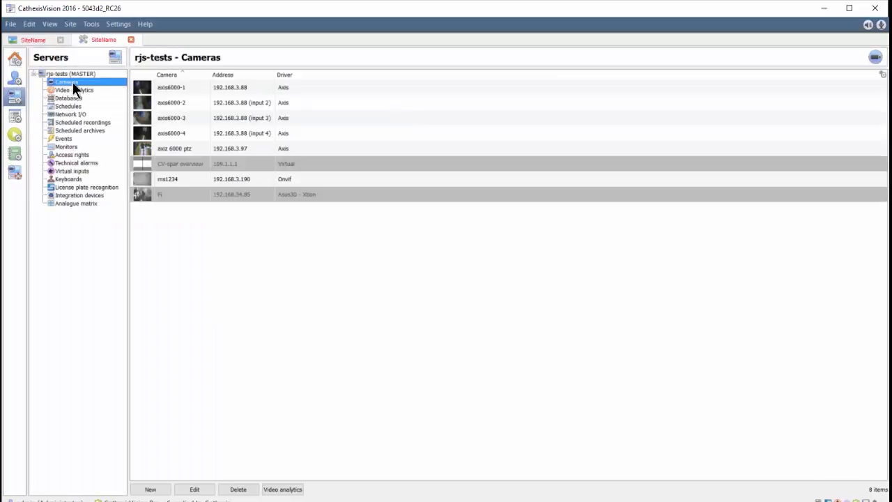
right_click(153, 218)
left_click(178, 226)
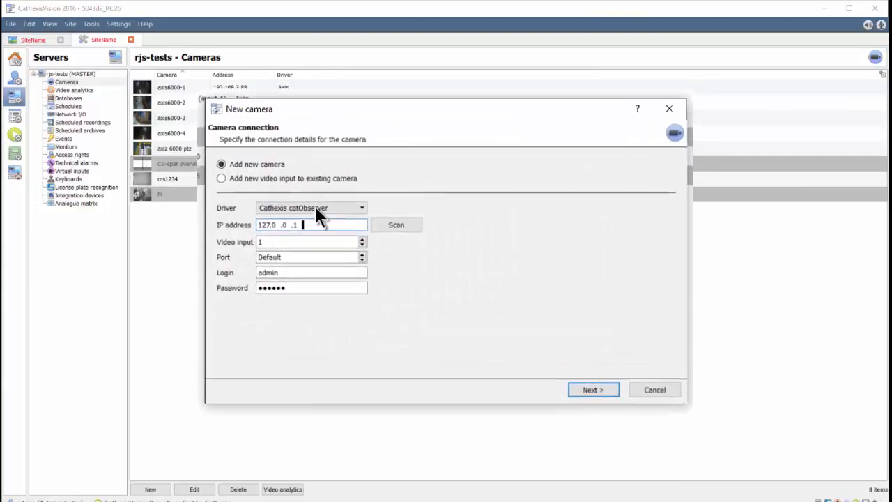
left_click(323, 213)
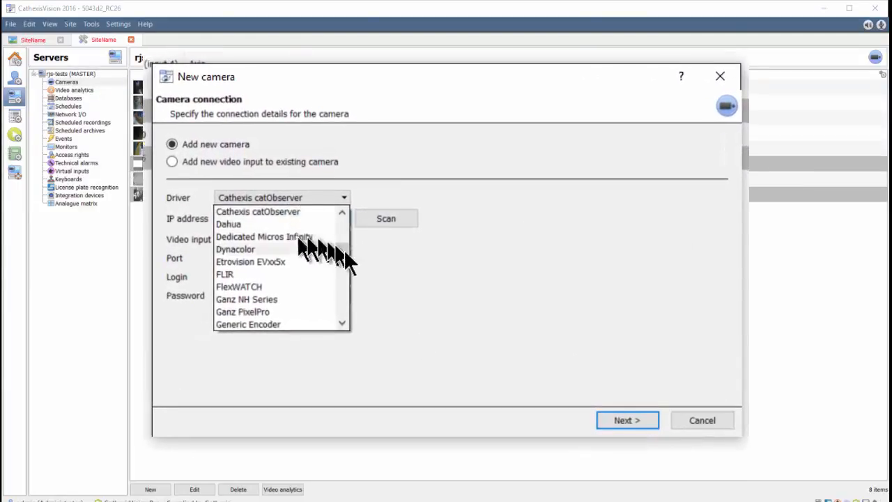
left_click_drag(344, 248, 344, 237)
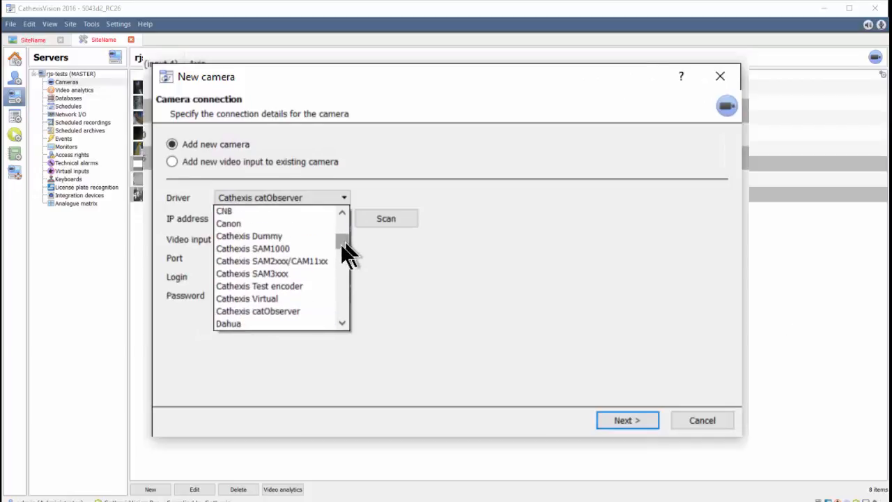
left_click(288, 311)
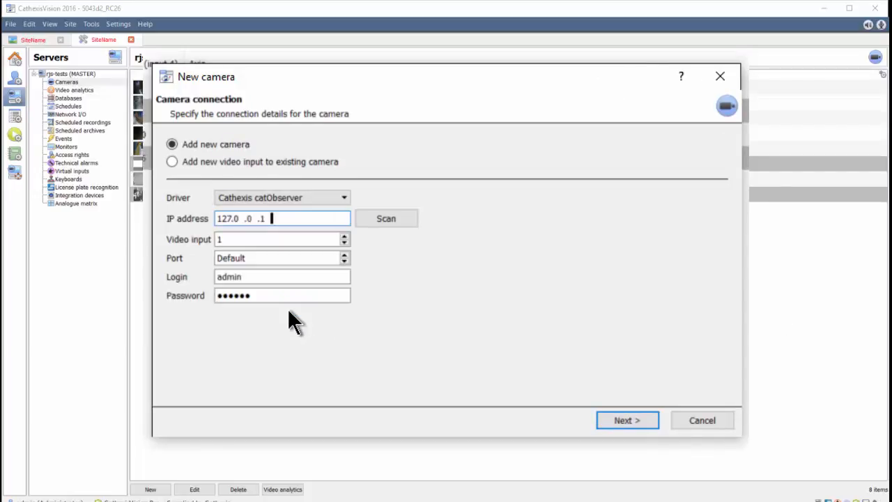
- Set the new camera's IP address to 127.0.0.1 and proceed to its general settings
left_click_drag(295, 218, 173, 218)
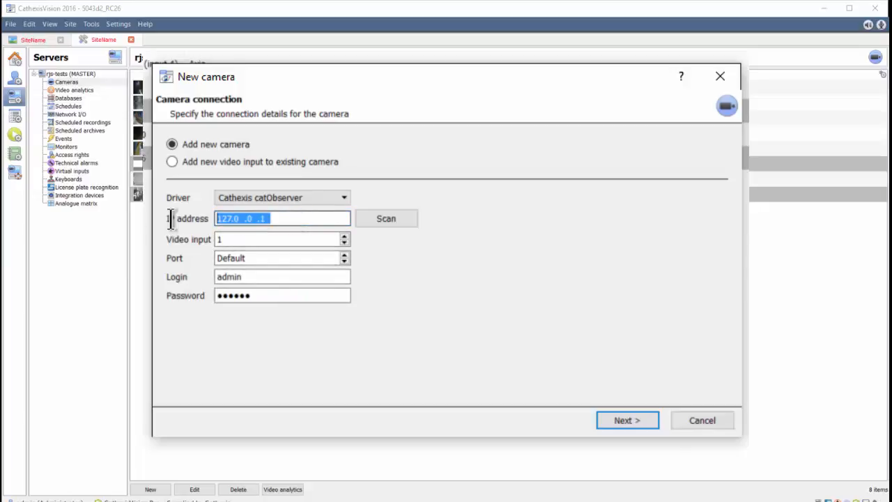
type("127.0  .")
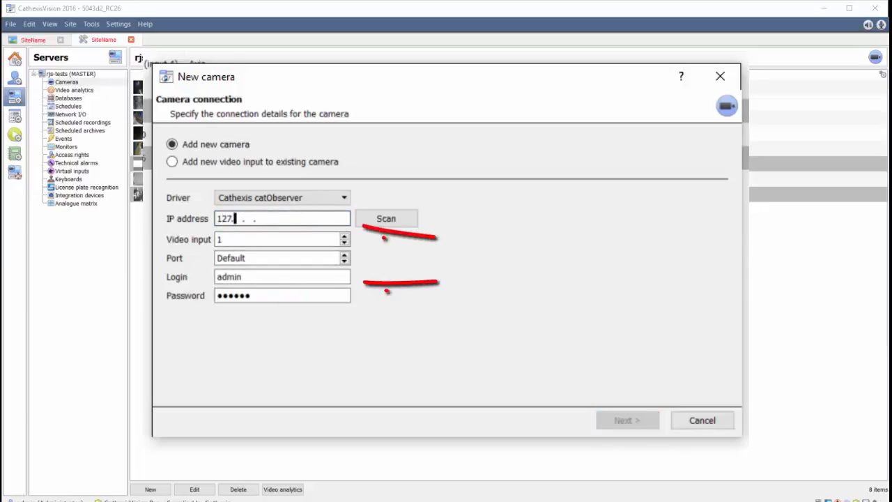
type("0  .1")
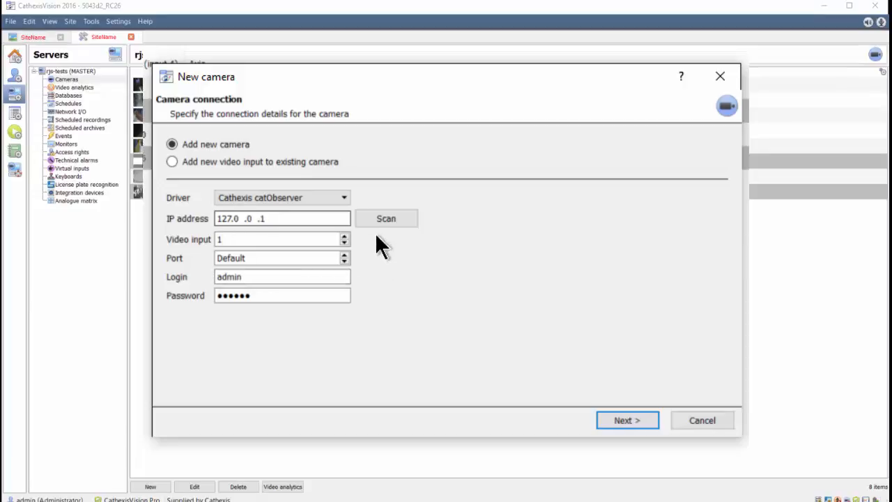
left_click(616, 416)
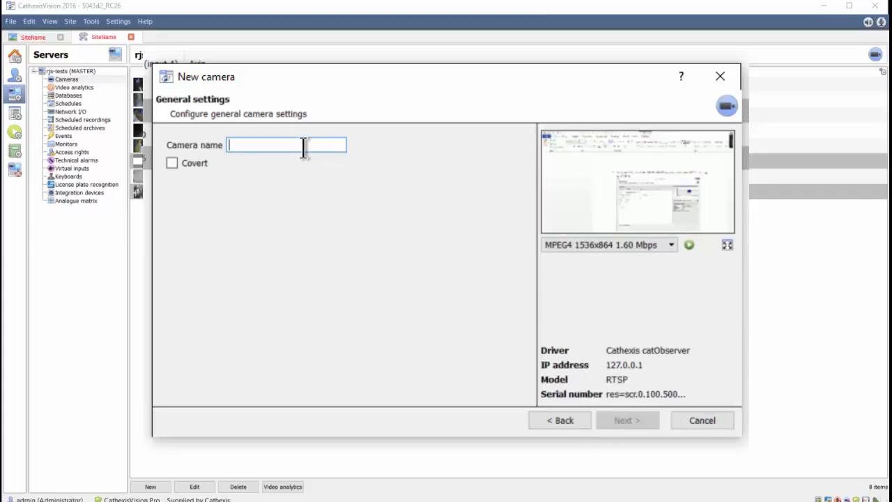
- Name the new camera CatObserver and continue to the video feeds setup
type("CatObserver")
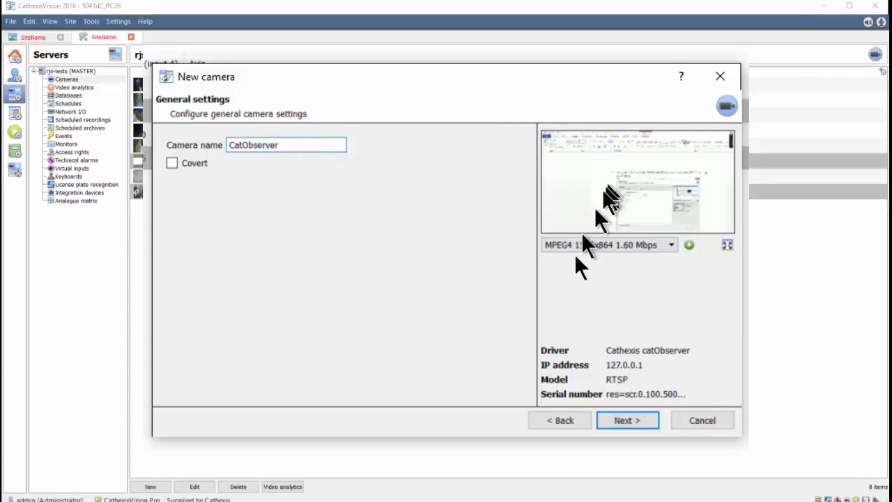
left_click(624, 422)
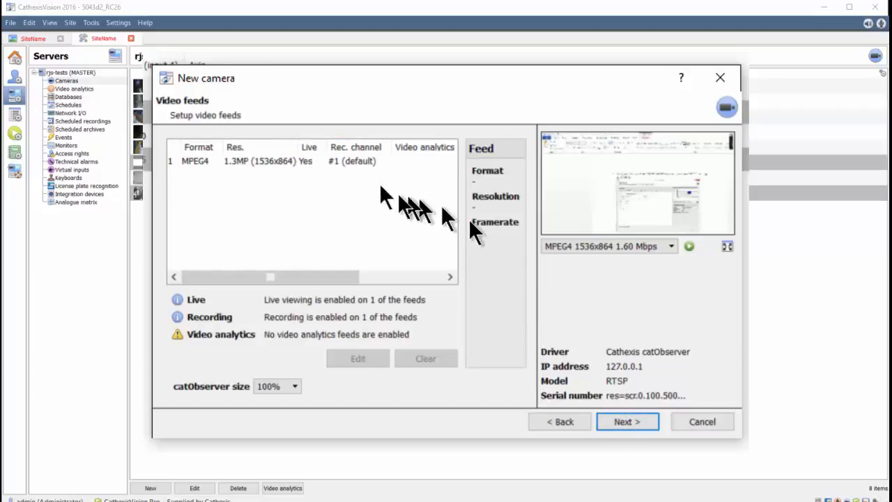
- Finish adding the camera with the existing MPEG4 feed and PTZ left disabled, declining scheduled recordings
left_click(234, 160)
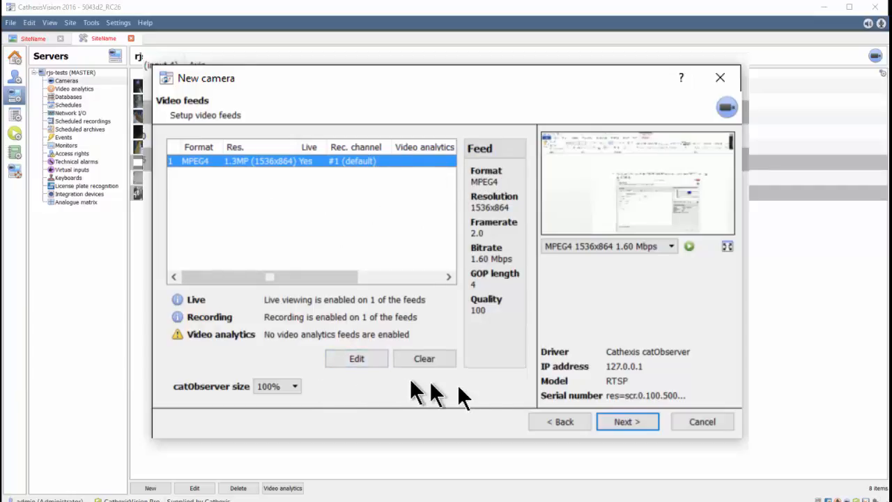
left_click(621, 420)
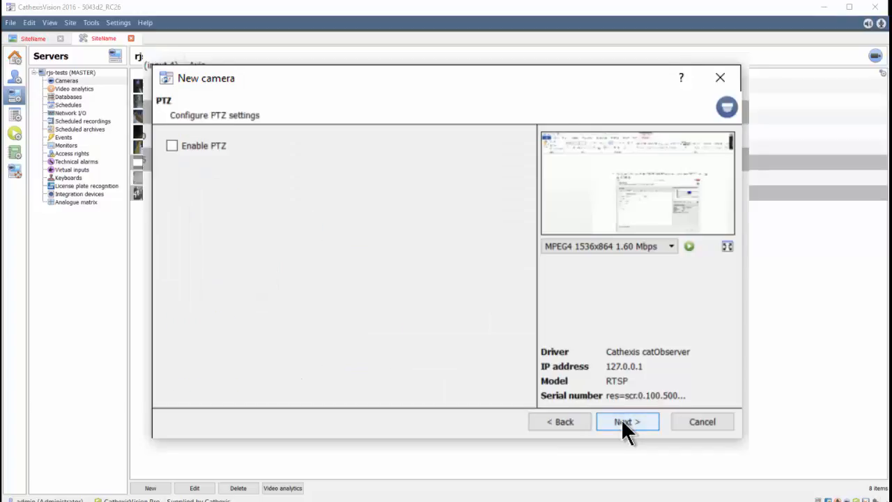
left_click(621, 420)
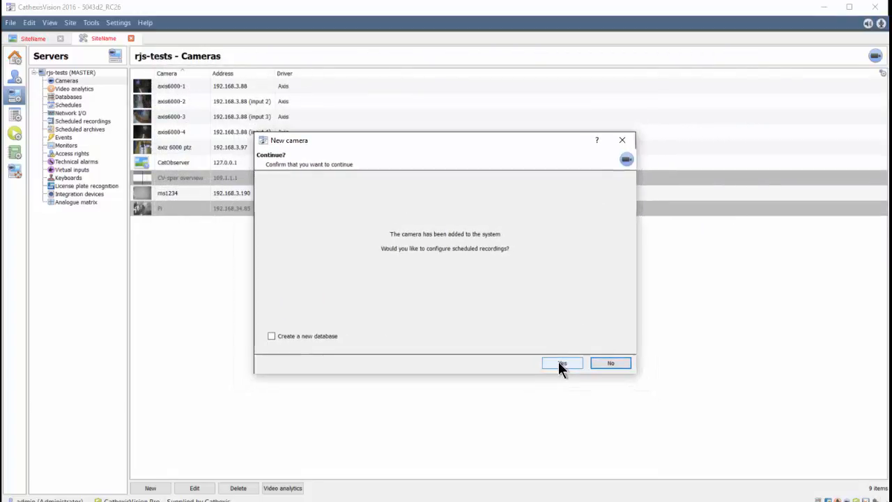
left_click(598, 363)
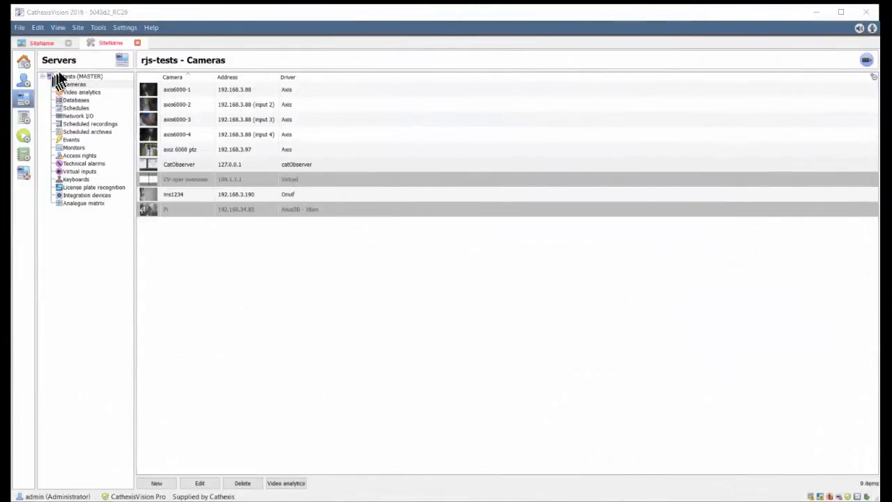
- Start a new database on the rjs-tests server and name it catobserver-test
left_click(68, 99)
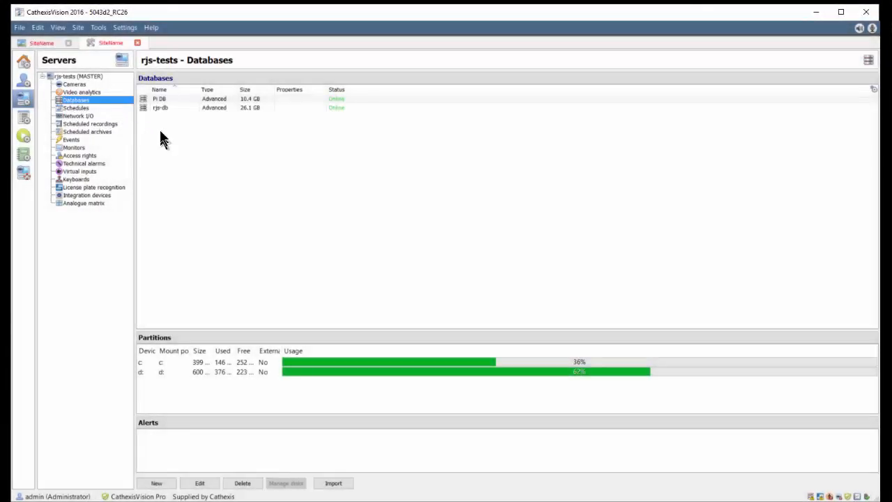
left_click(161, 108)
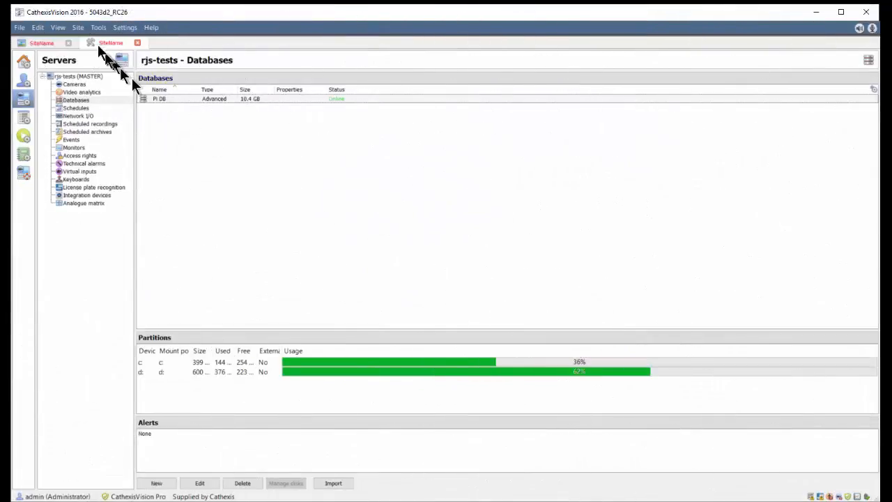
right_click(158, 132)
left_click(168, 138)
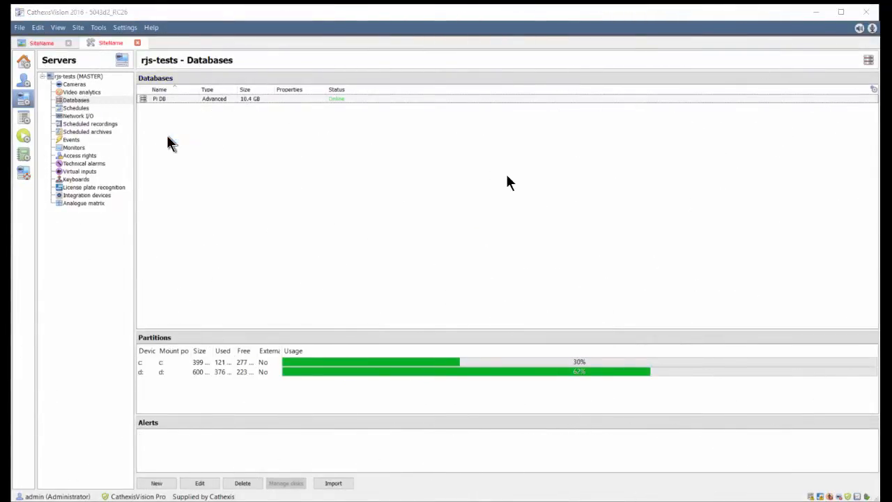
left_click(449, 287)
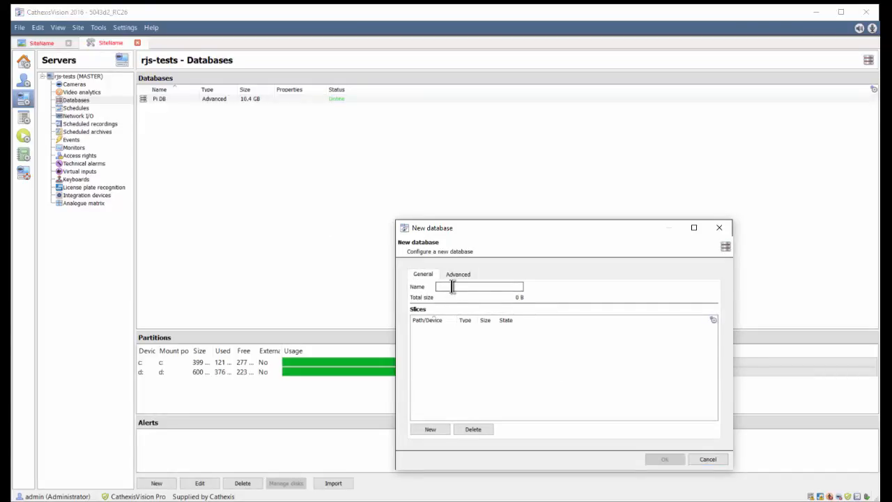
type("cat")
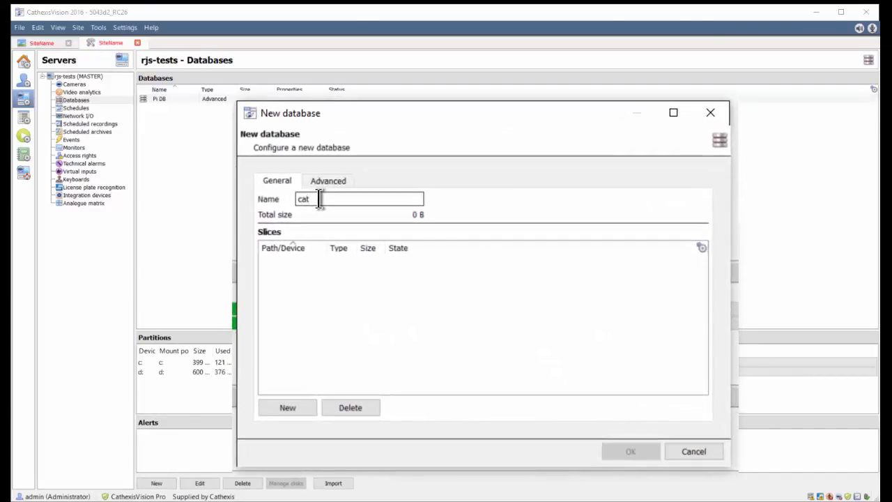
type("observer-test")
- Add a 20 GB slice on partition c: to the catobserver-test database and create the database
left_click(292, 402)
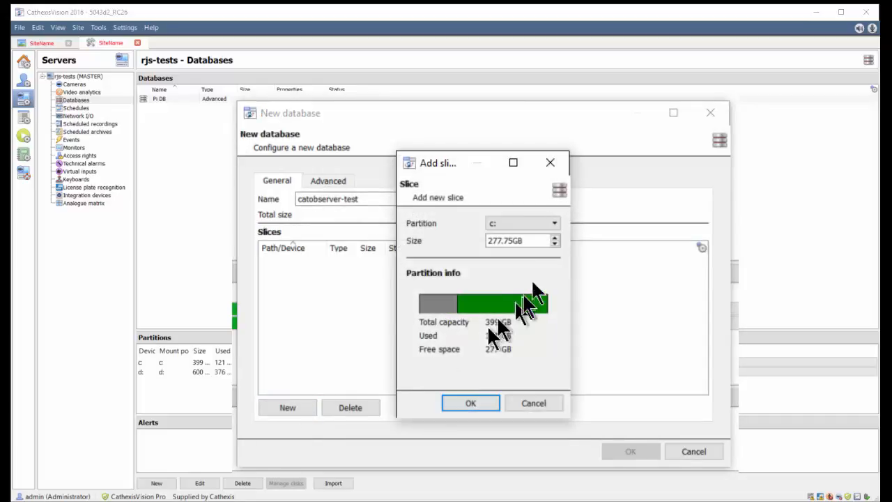
left_click_drag(534, 241, 458, 256)
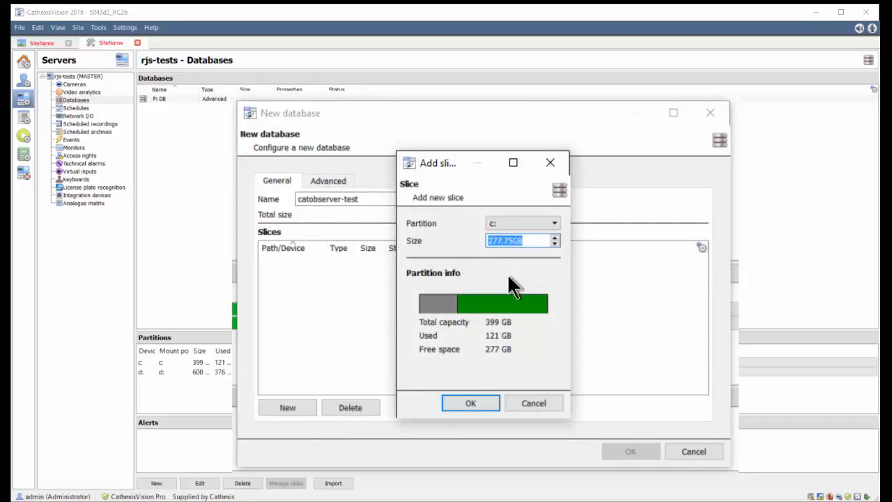
type("20")
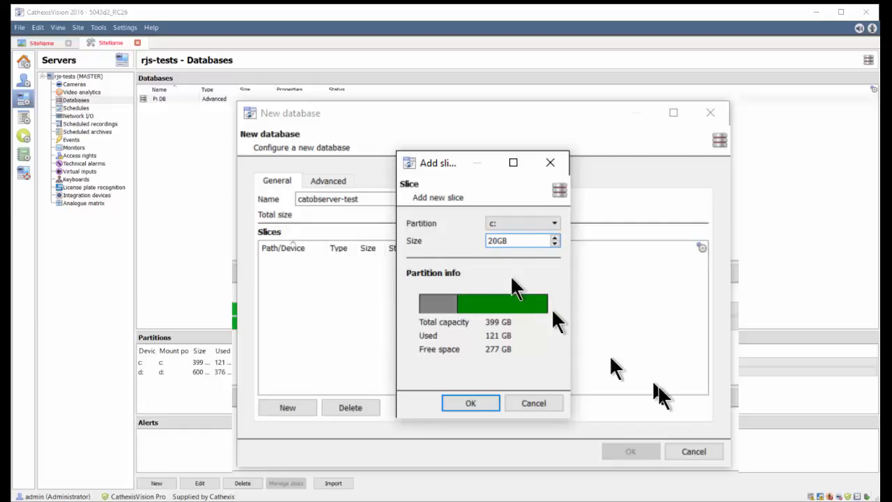
left_click(476, 406)
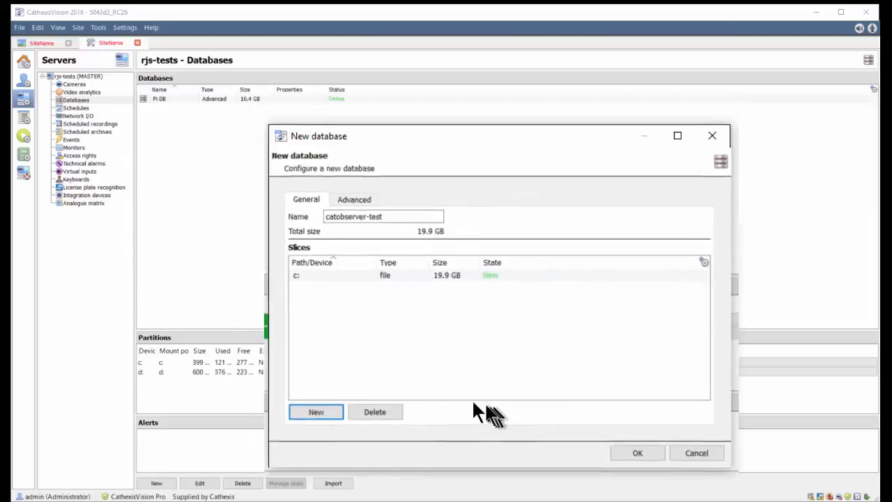
left_click(667, 461)
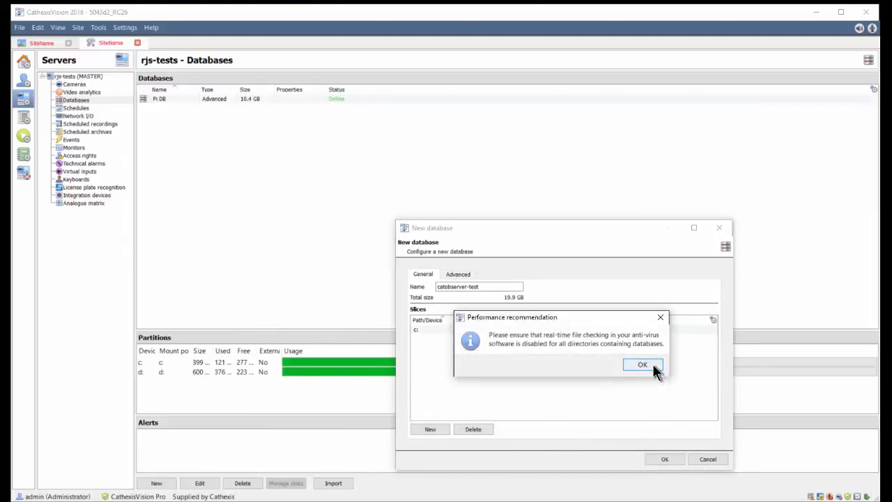
left_click(642, 364)
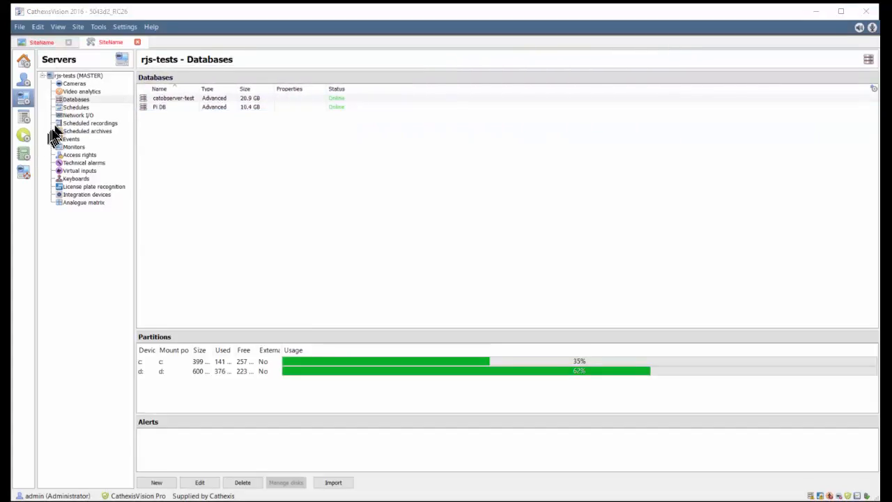
- Open the licensed Basic VMD video analytics entry of camera ms1234 for editing
left_click(72, 91)
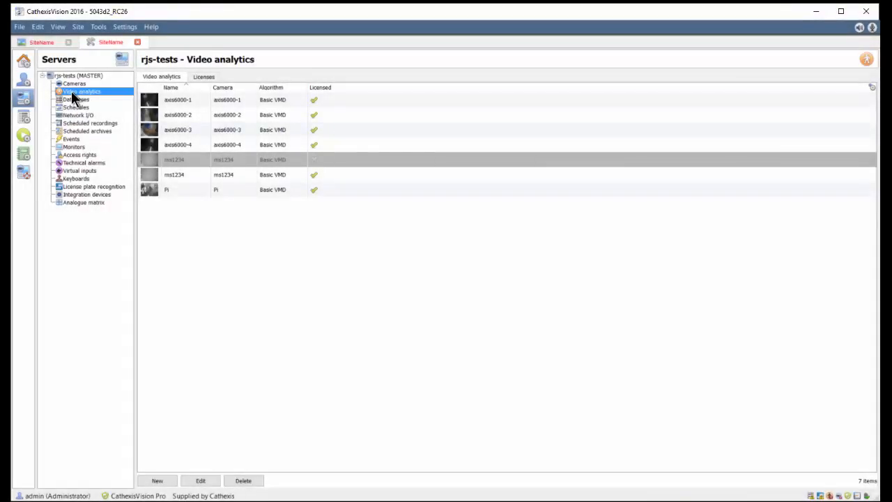
left_click(171, 177)
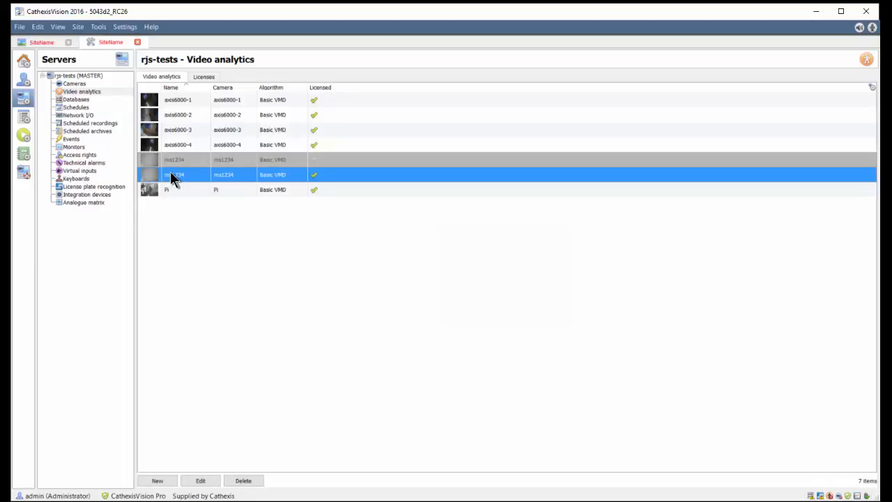
right_click(171, 177)
left_click(203, 234)
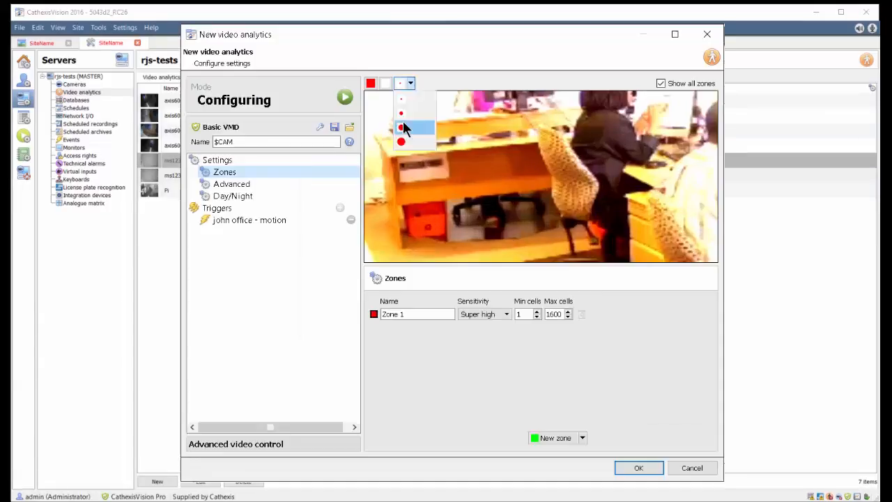
- Paint Zone 1 over the area beneath the desk and the standing person, and adjust its sensitivity and minimum cells
left_click(403, 128)
left_click_drag(463, 209, 517, 226)
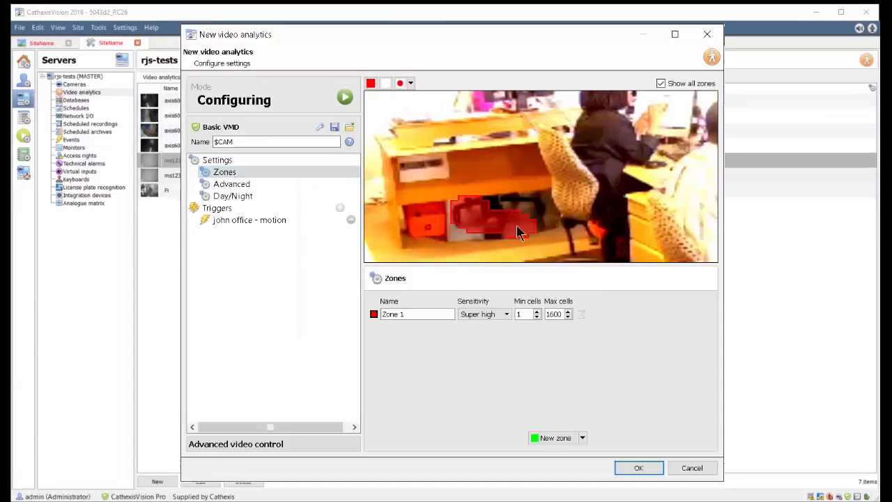
mouse_move(608, 101)
left_mouse_down()
mouse_move(628, 209)
mouse_move(659, 115)
mouse_move(634, 165)
left_mouse_up()
left_click(507, 313)
left_click(489, 341)
left_click(535, 311)
- Enable advanced settings for the motion trigger, set its overlay to Symbol and time, and save the video analytics
left_click(237, 220)
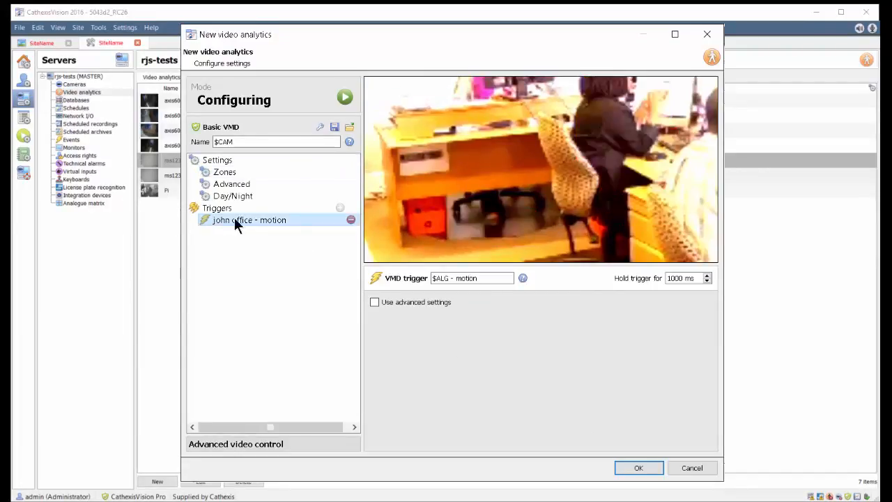
left_click(374, 303)
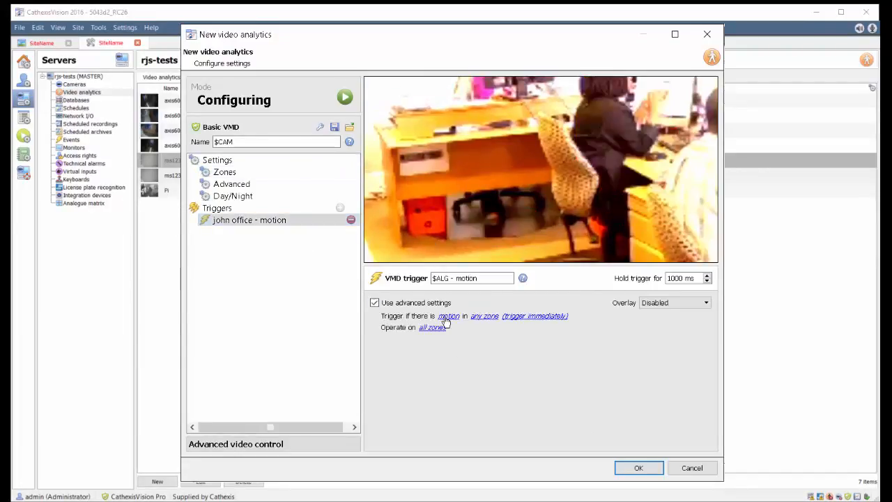
left_click(679, 302)
left_click(666, 333)
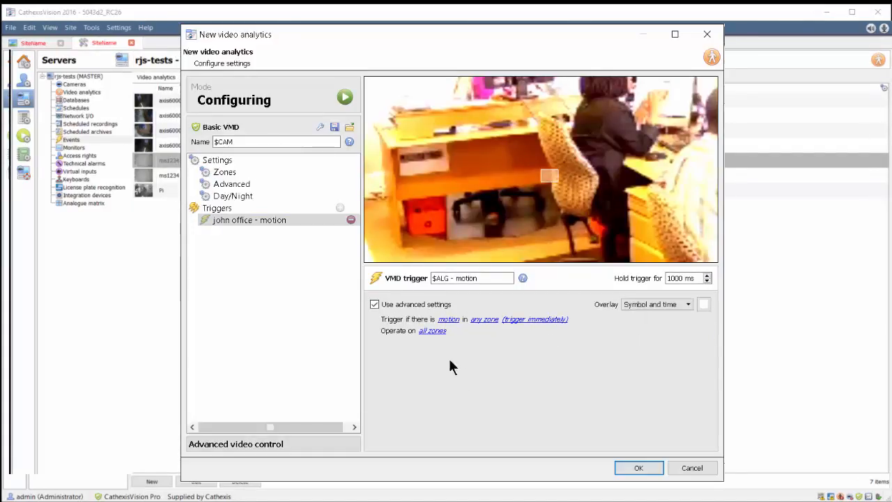
left_click(639, 468)
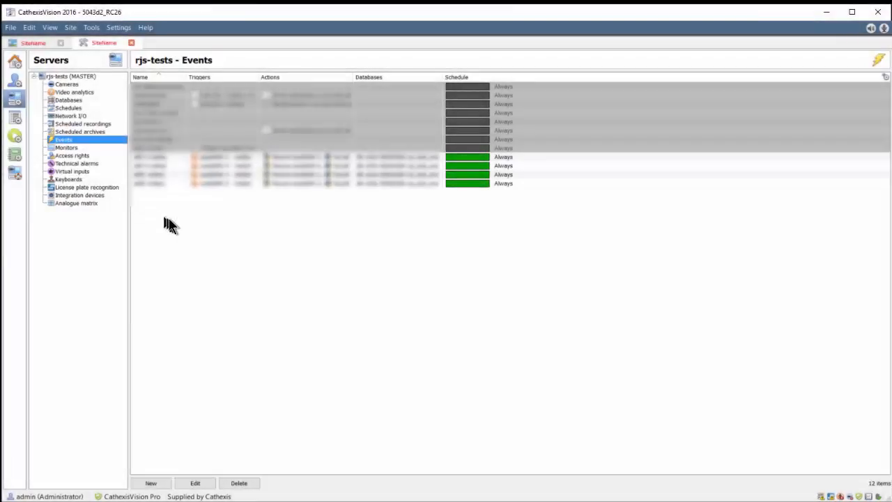
- Create a new event named email motion with the description send mail on motion, and set its priority to High
right_click(169, 219)
left_click(183, 225)
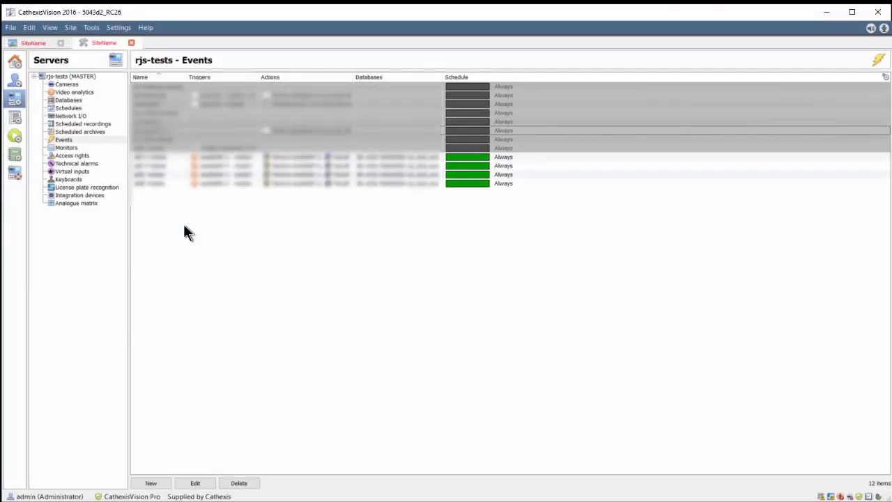
left_click_drag(374, 178, 254, 179)
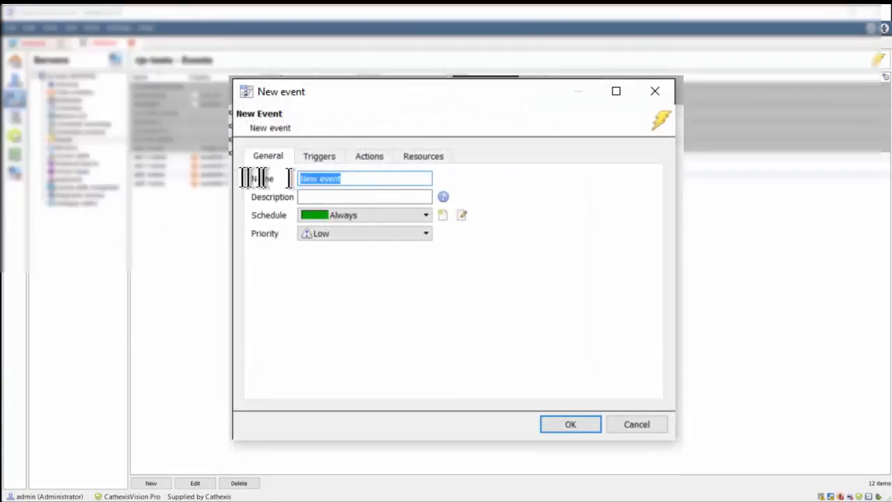
type("ema")
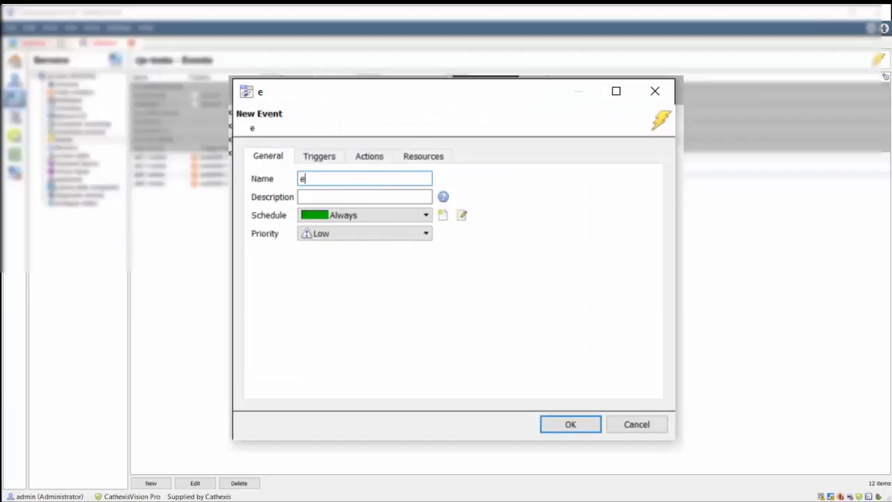
type("il motion")
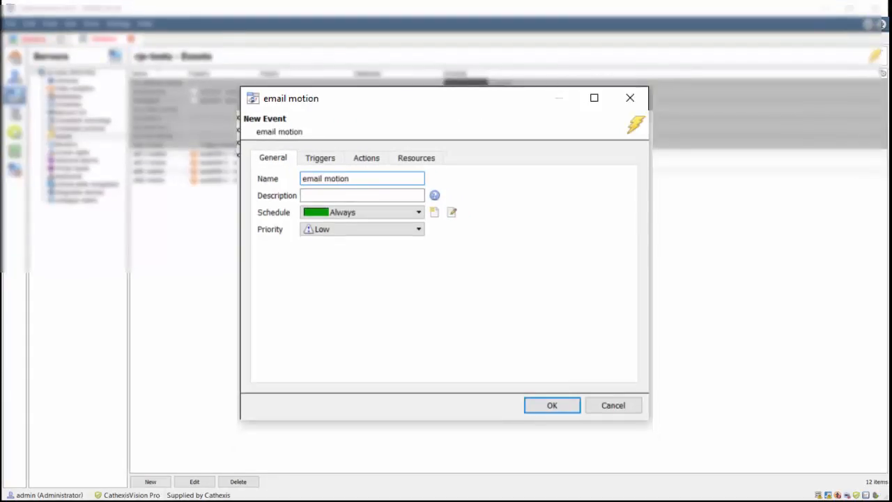
left_click(313, 195)
type("send mail on motion")
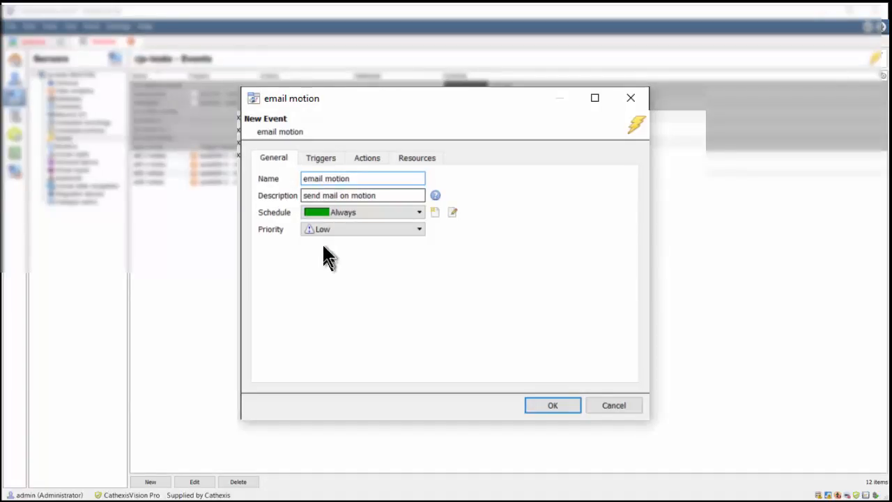
left_click(325, 231)
left_click(333, 265)
- Add a standard trigger that fires while ms1234 - motion is active, with a hold time of 2 sec
left_click(324, 158)
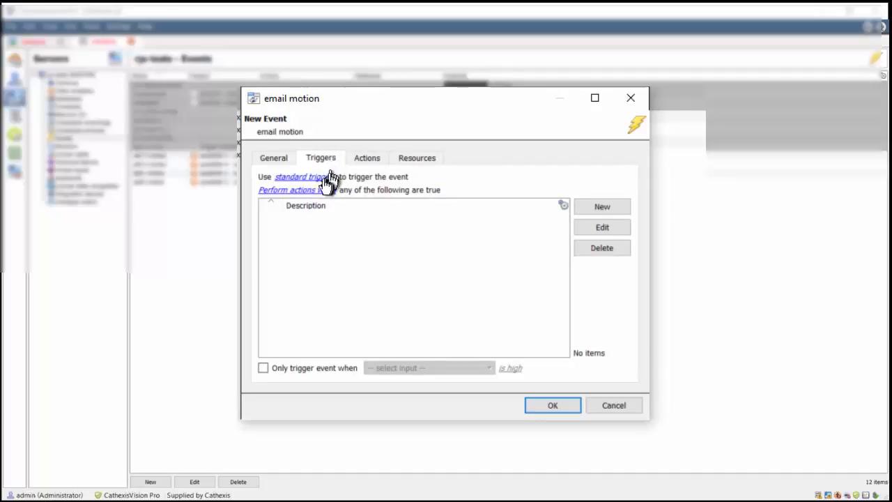
left_click(316, 183)
left_click(608, 207)
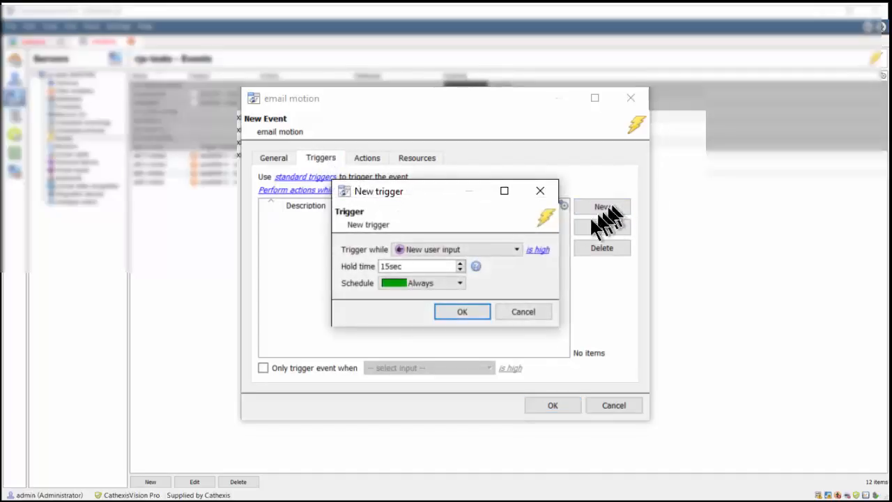
left_click(514, 248)
left_click_drag(514, 302, 514, 339)
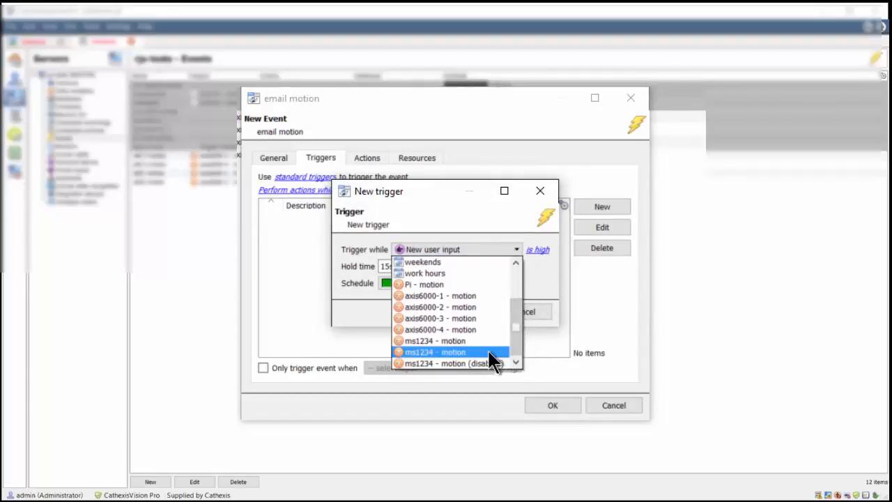
left_click(488, 352)
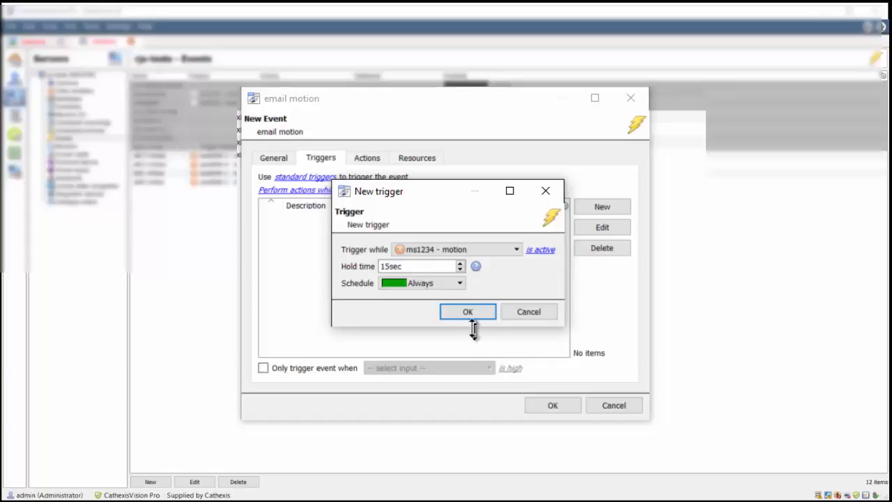
double_click(434, 266)
type("2")
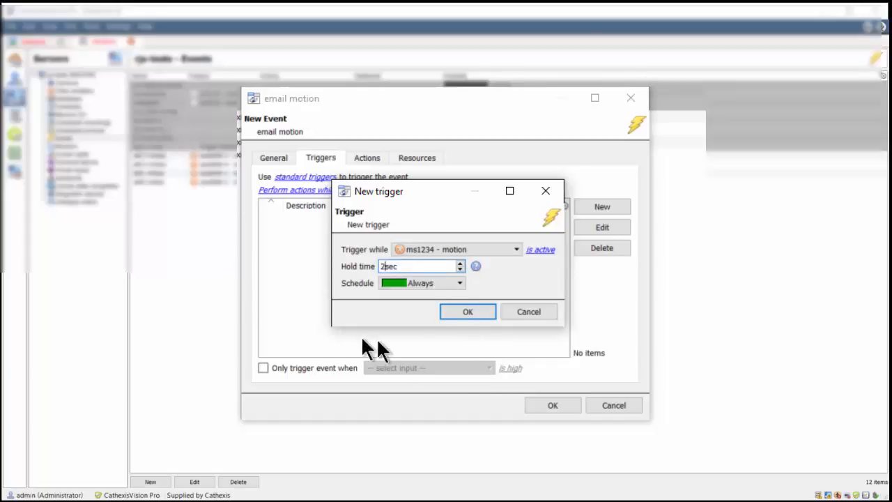
left_click(477, 312)
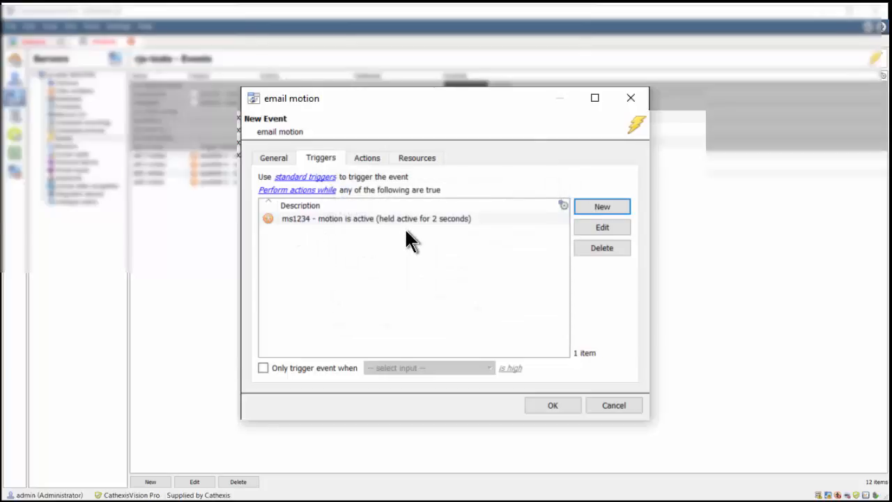
- Start a camera recording action that records the CatObserver camera to the catobserver-test database
left_click(357, 158)
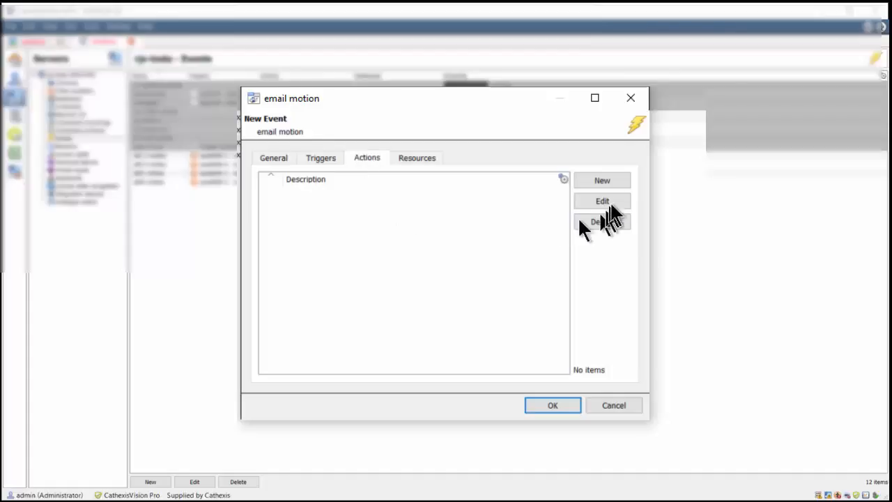
left_click(611, 184)
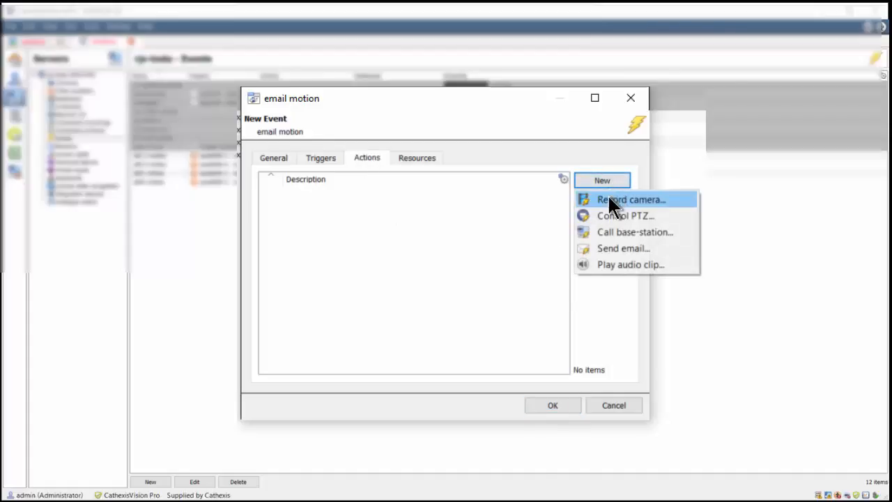
left_click(610, 201)
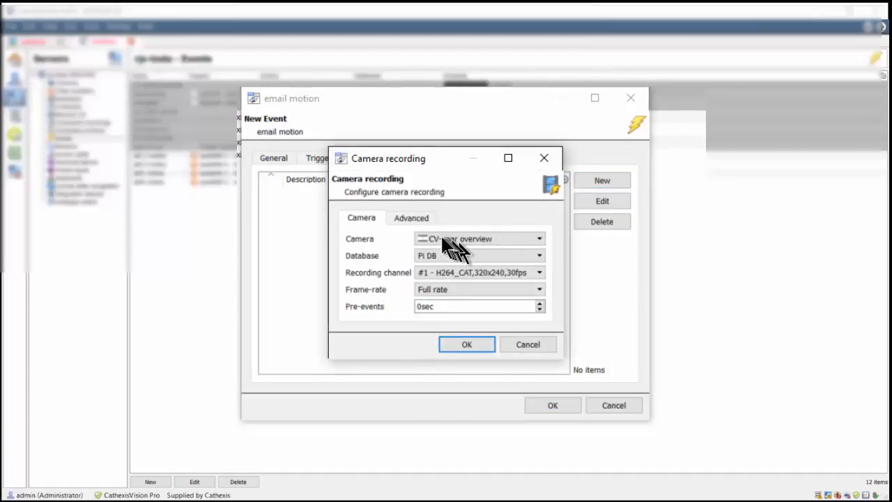
left_click(423, 238)
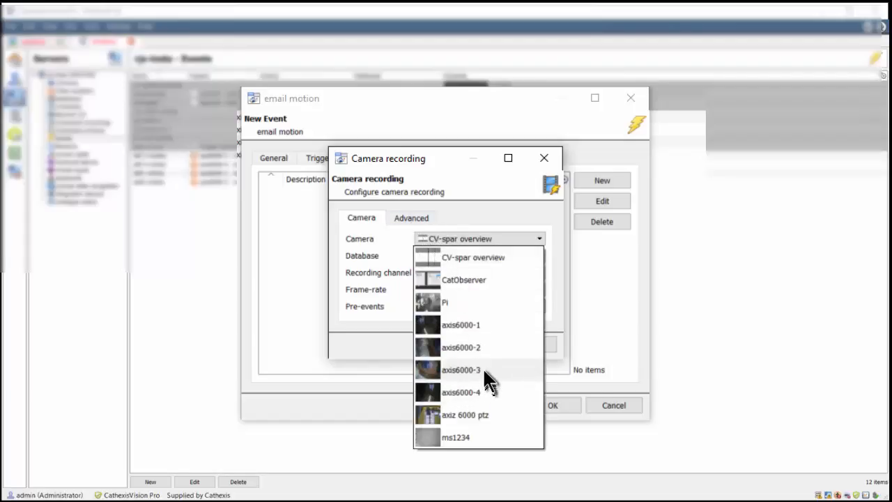
left_click(480, 280)
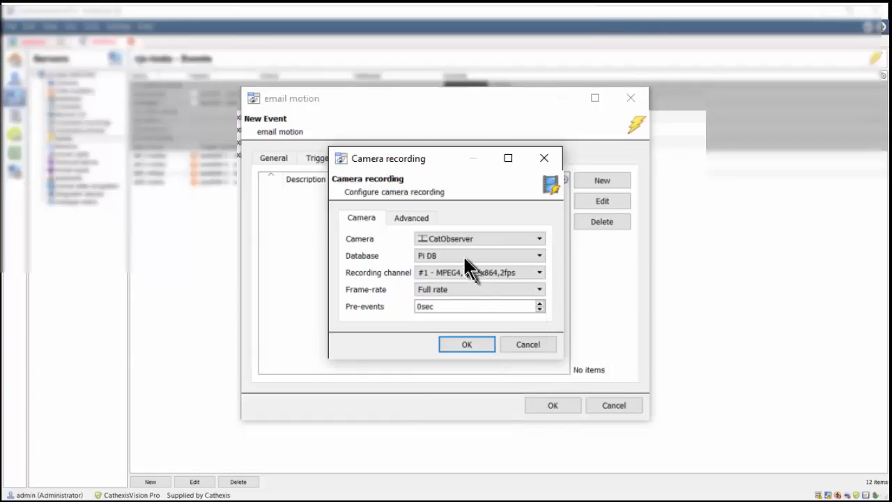
left_click(465, 258)
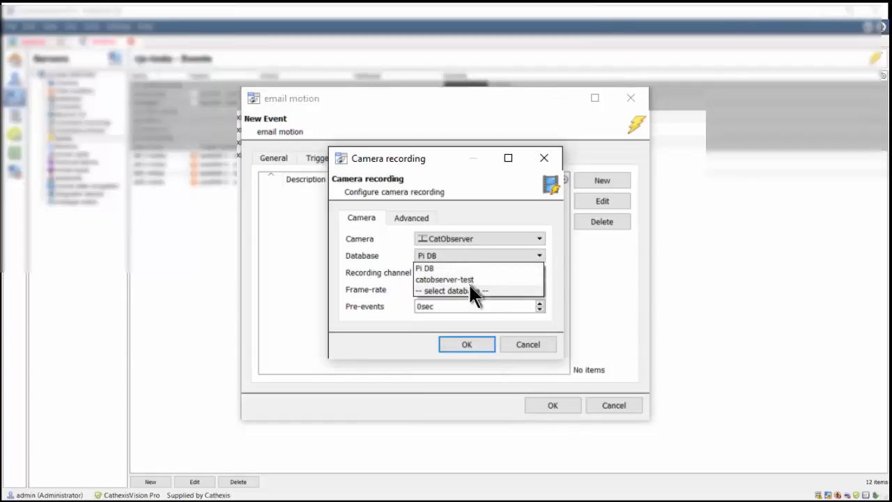
left_click(469, 280)
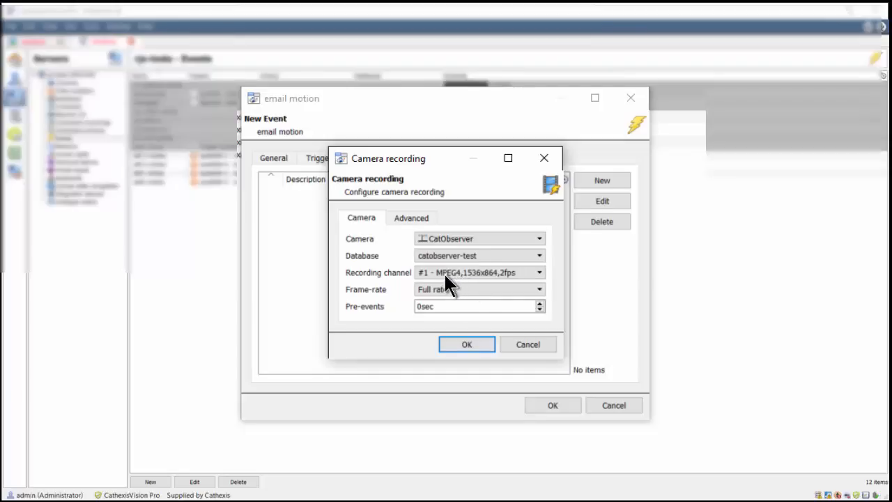
- Set the camera recording's pre-events to 1 sec, check its advanced schedule, and save the recording action
left_click(444, 272)
left_click(443, 287)
left_click_drag(444, 306, 316, 310)
type("1")
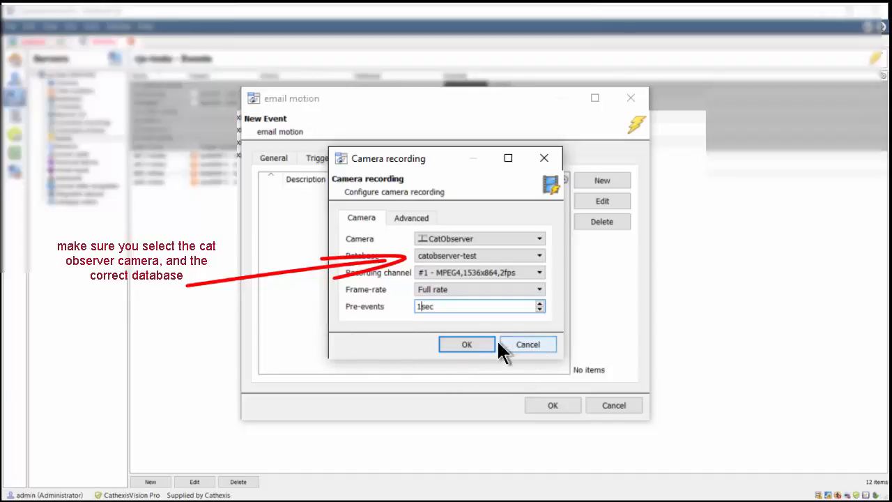
left_click(400, 215)
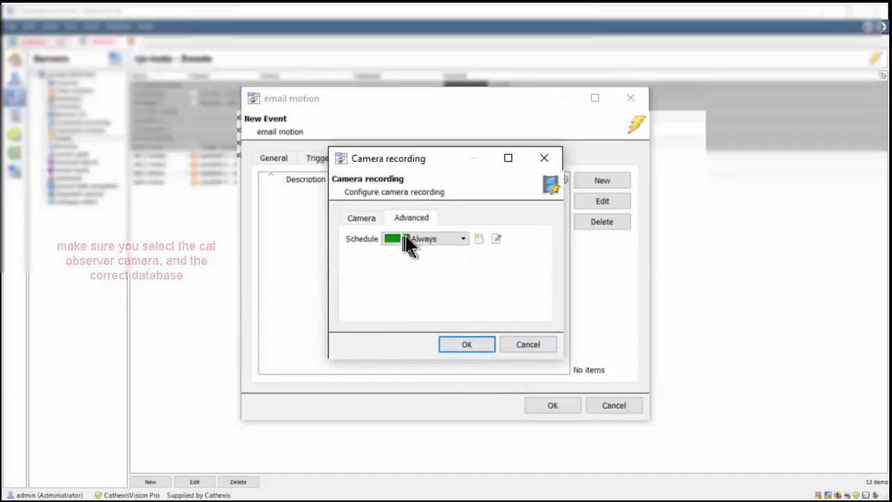
left_click(464, 345)
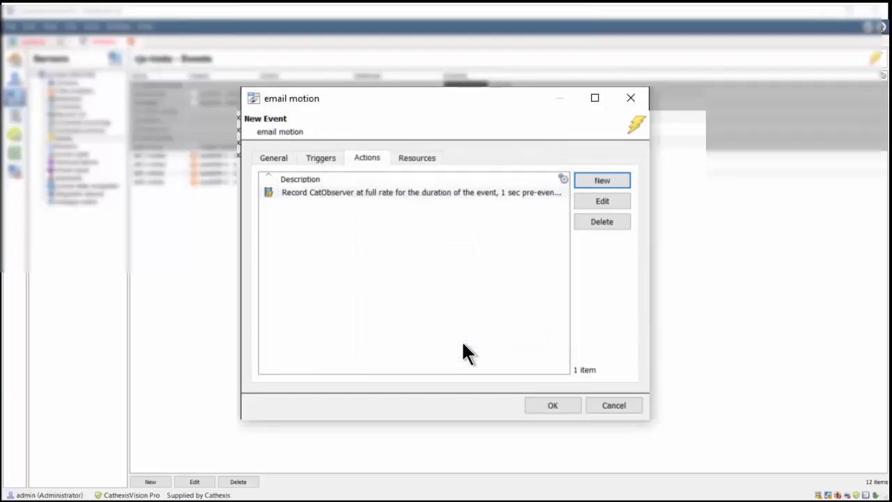
- Add a send email action to the event and enter the recipient's email address
left_click(602, 180)
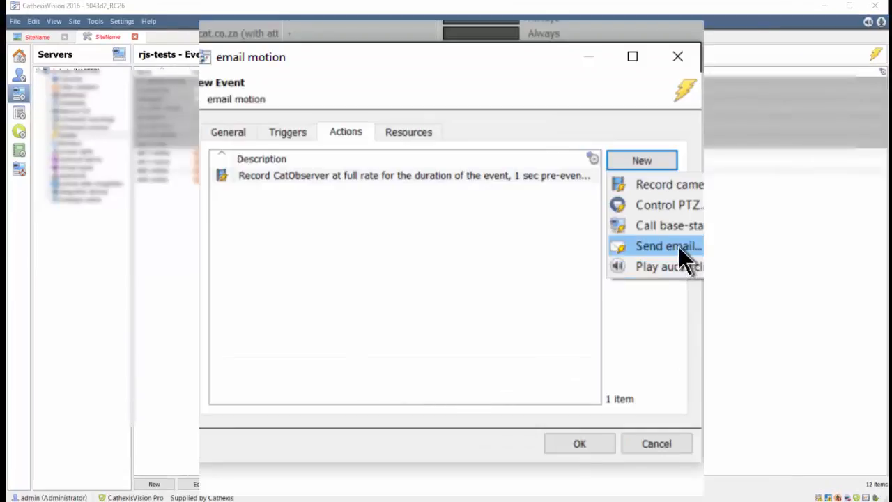
left_click(630, 249)
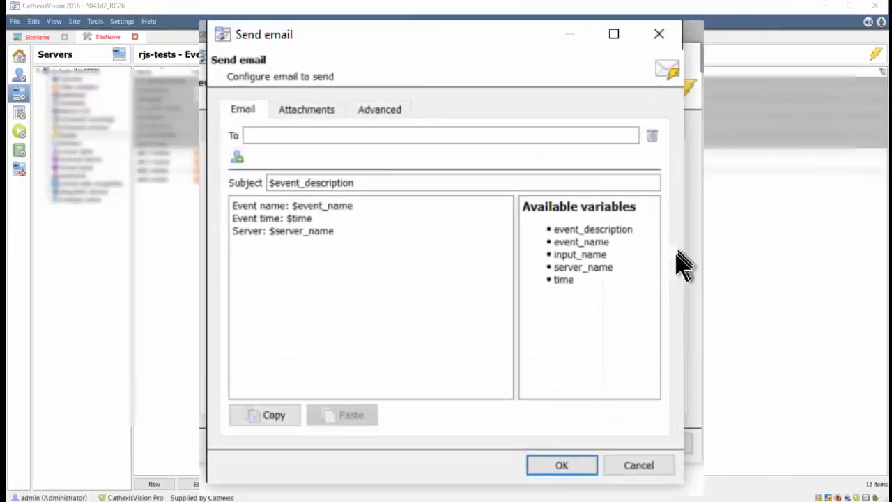
left_click(301, 139)
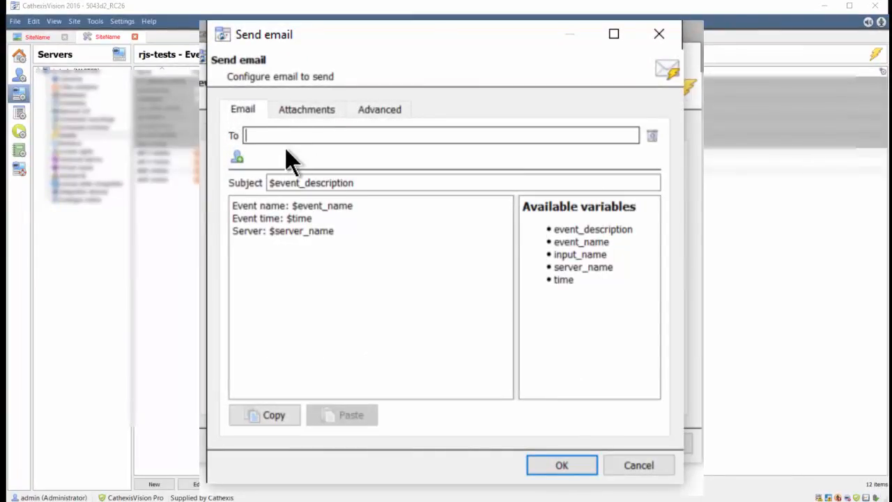
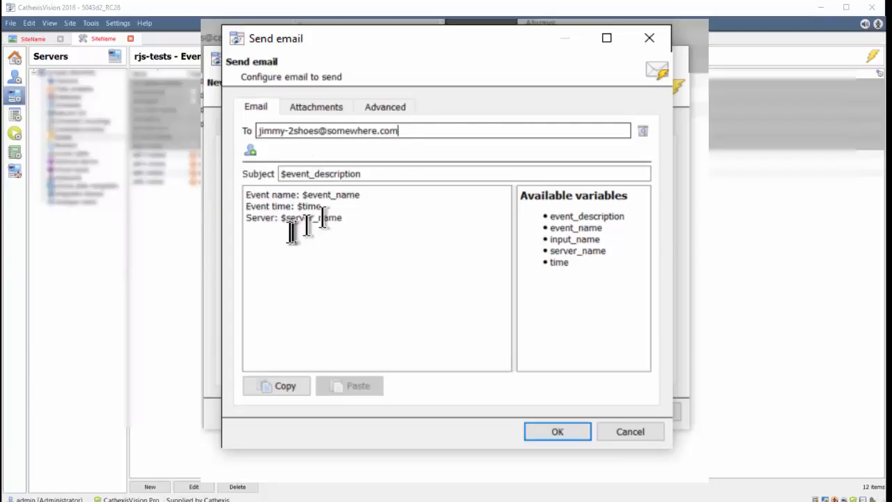
- Insert the line "from cat observer" above the event name line in the email body
left_click(353, 221)
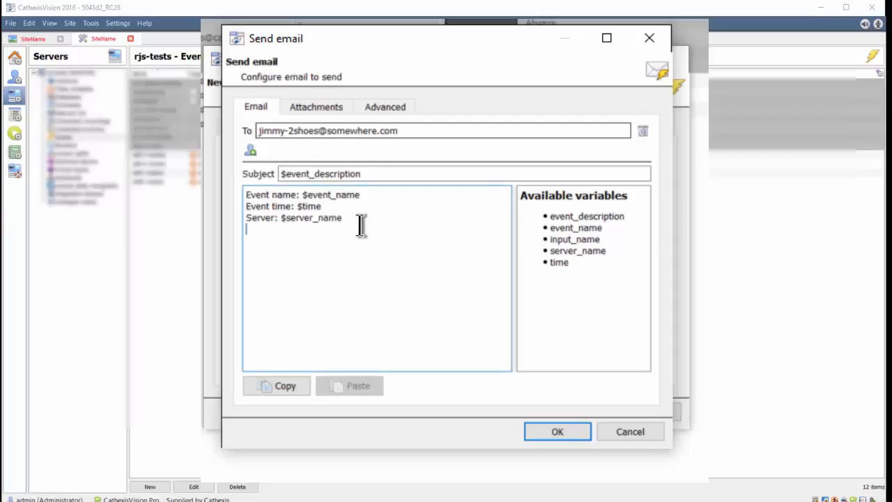
key("Return")
key("Up")
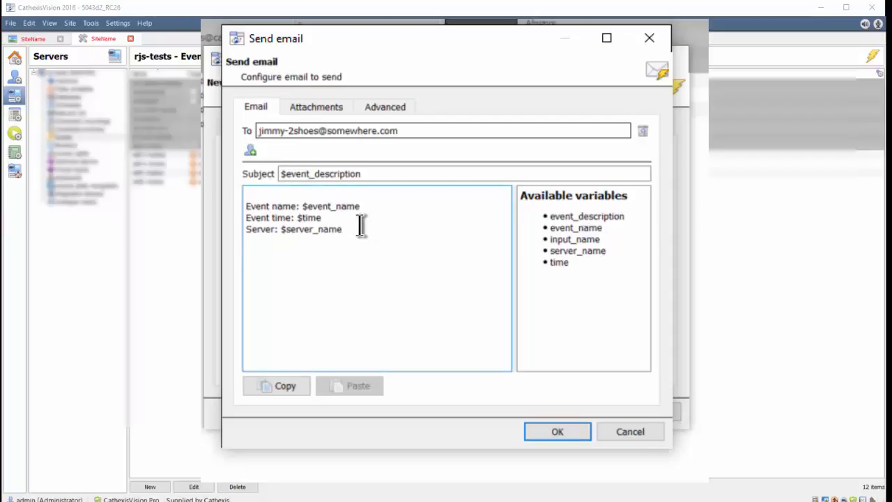
type("from cat o")
type("bse")
type("rver")
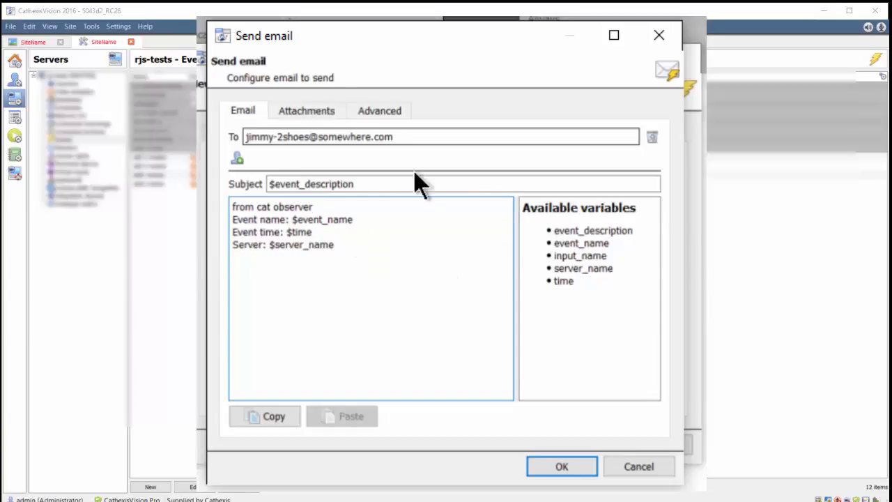
- Attach video from the cameras recorded by the event to the email, then save the email action and the event
left_click(295, 108)
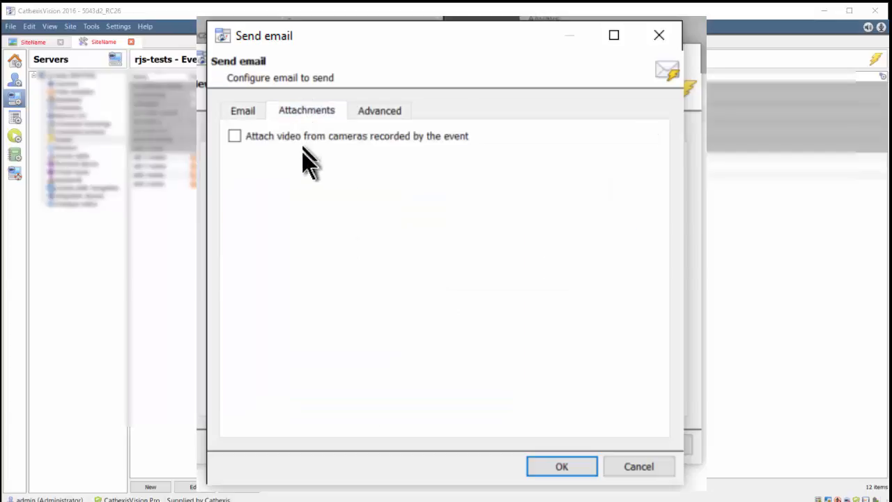
left_click(288, 135)
left_click(288, 134)
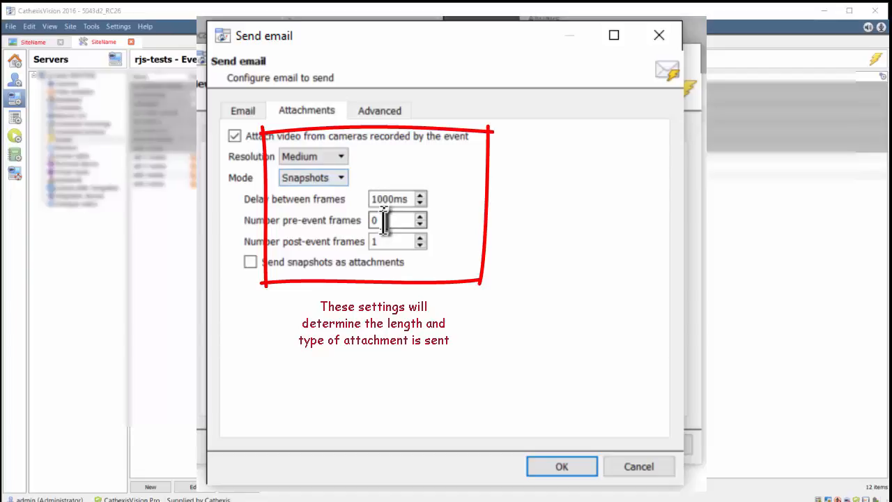
left_click(386, 114)
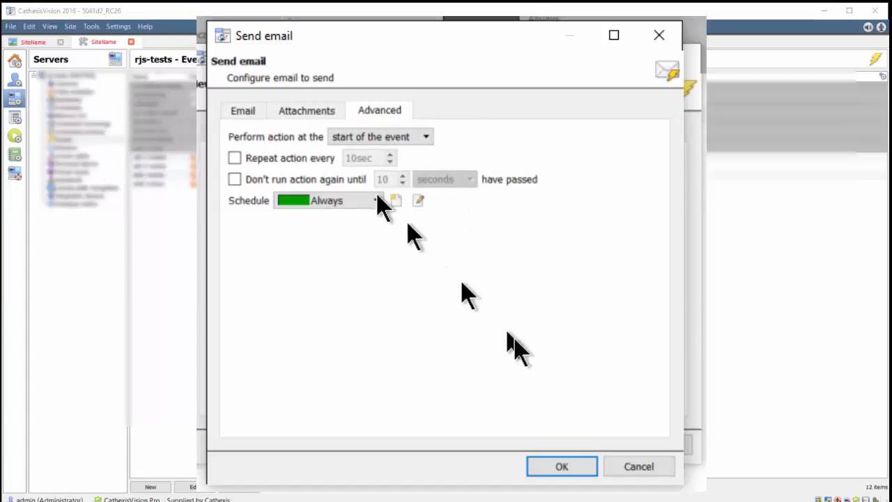
left_click(555, 462)
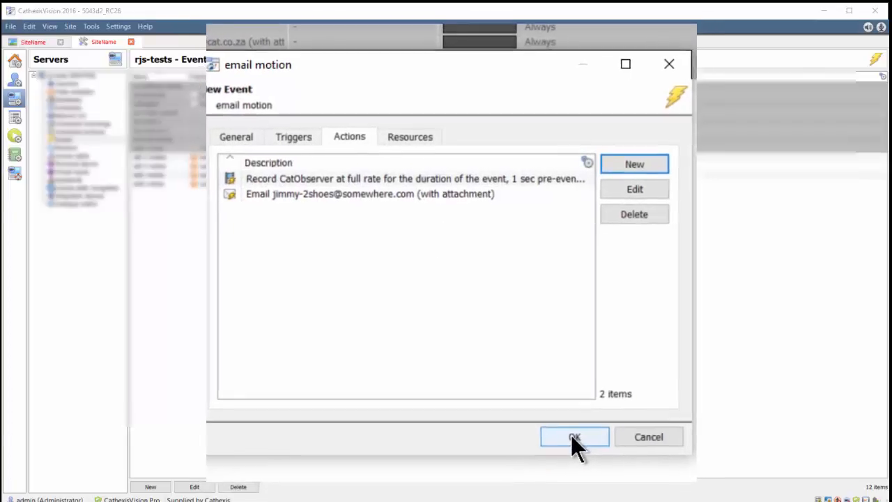
left_click(517, 351)
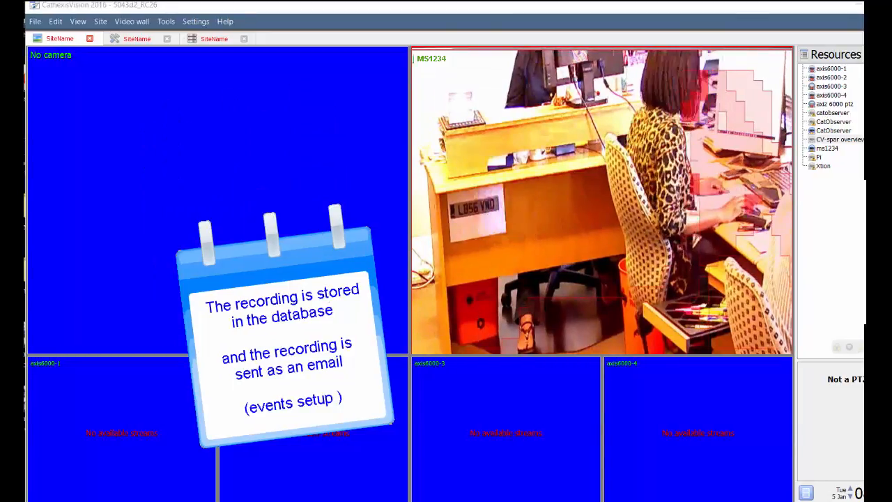
- Open the catobserver-test database and play the email overlays recording from 2016/01/05 08:50:08
left_click(102, 22)
mouse_move(160, 34)
left_click(252, 50)
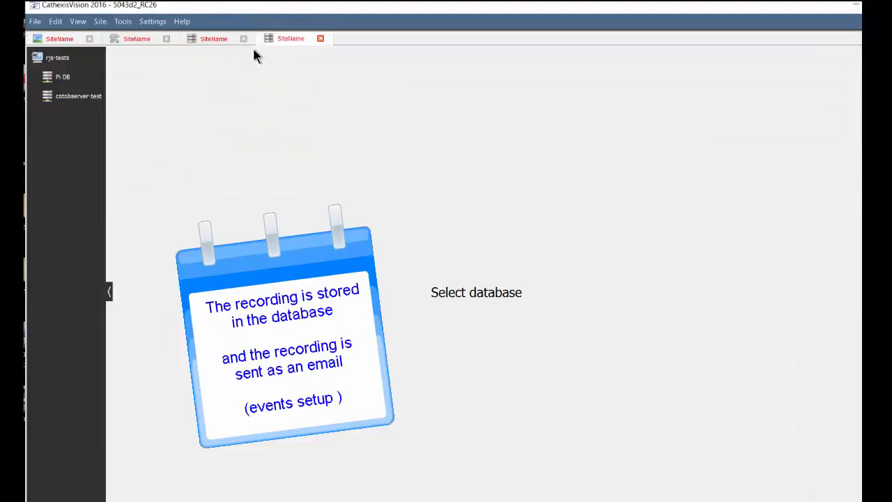
left_click(84, 100)
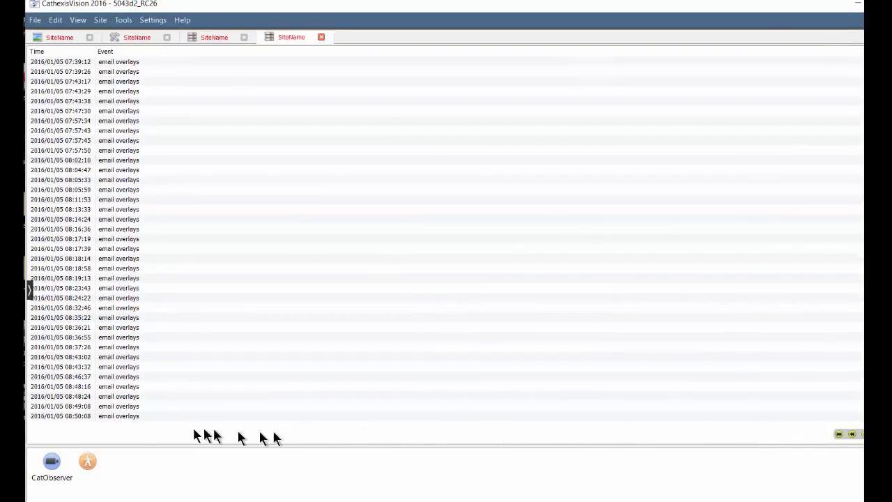
left_click(77, 416)
double_click(76, 417)
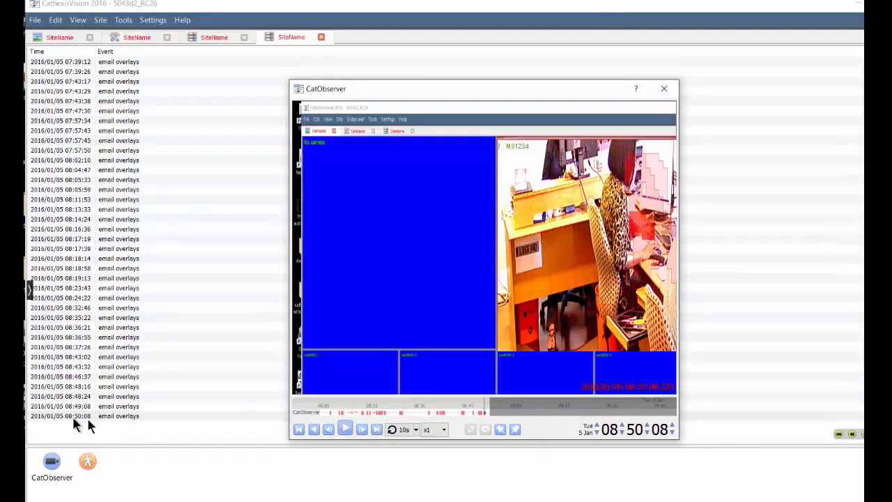
left_click(345, 429)
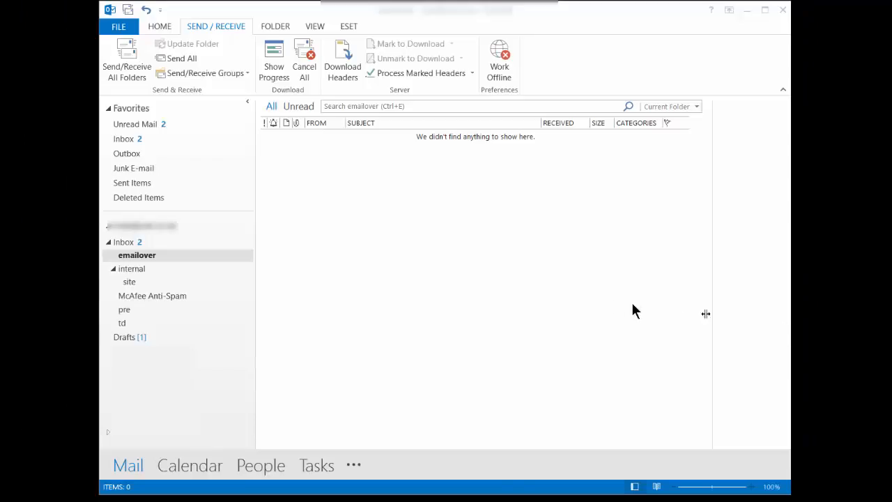
- In Outlook, send and receive all folders, open the email overlays message in the emailover folder, and open its attached CatObserver MP4 video
left_click(136, 78)
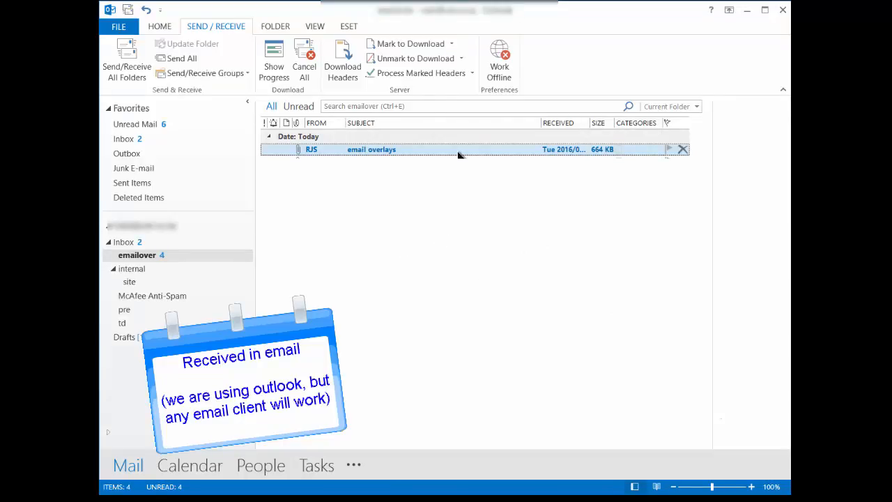
double_click(456, 147)
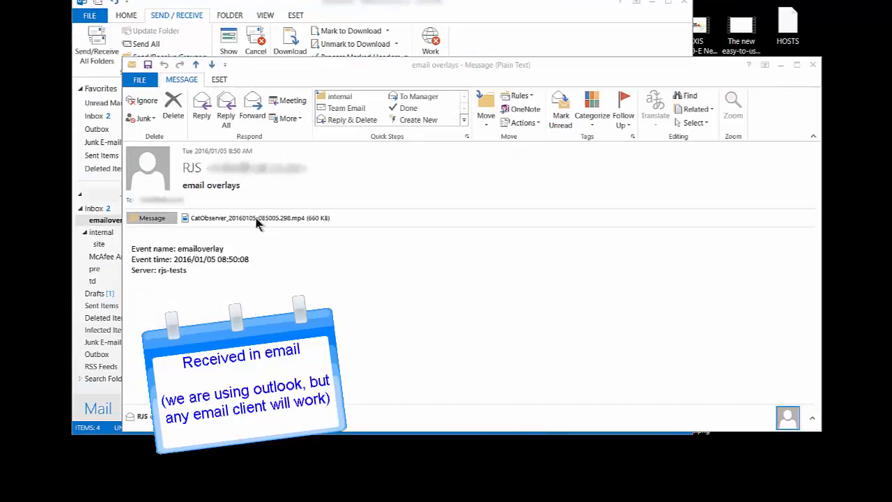
double_click(257, 221)
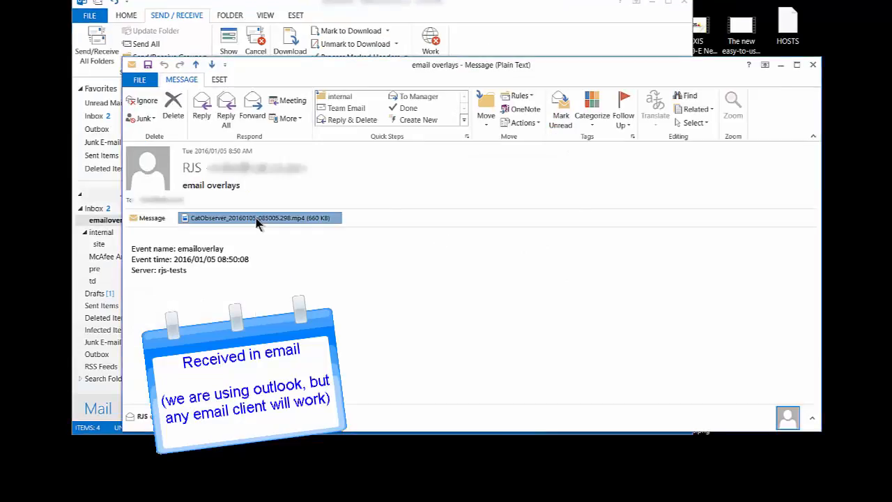
left_click(411, 277)
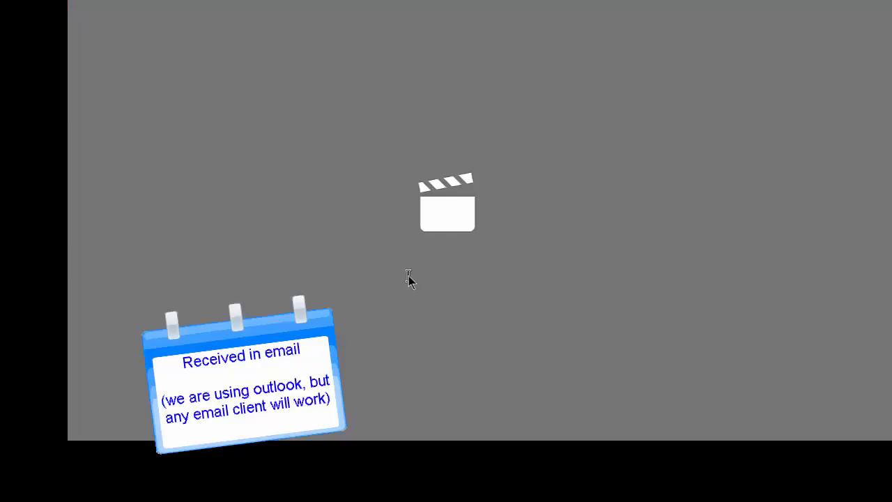